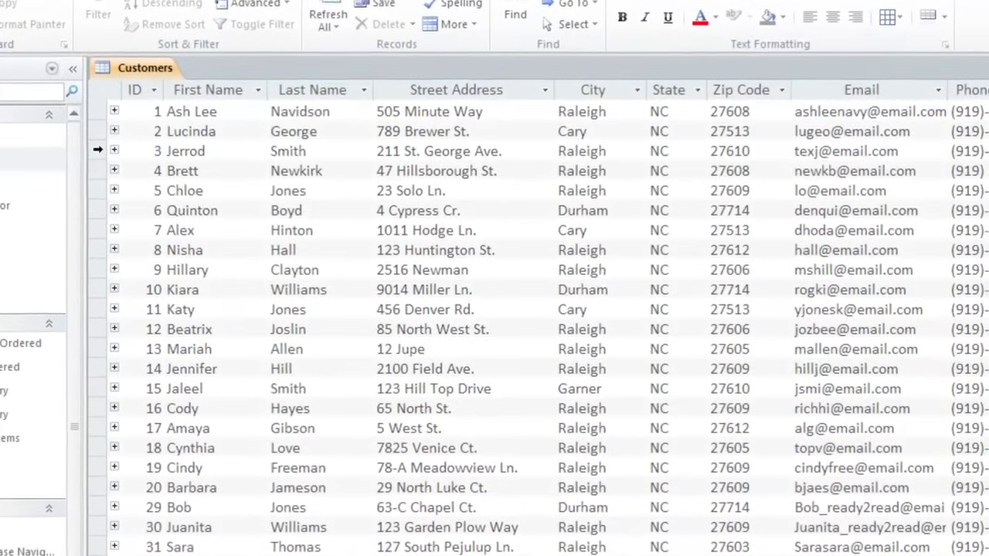
pyautogui.click(107, 150)
pyautogui.click(232, 89)
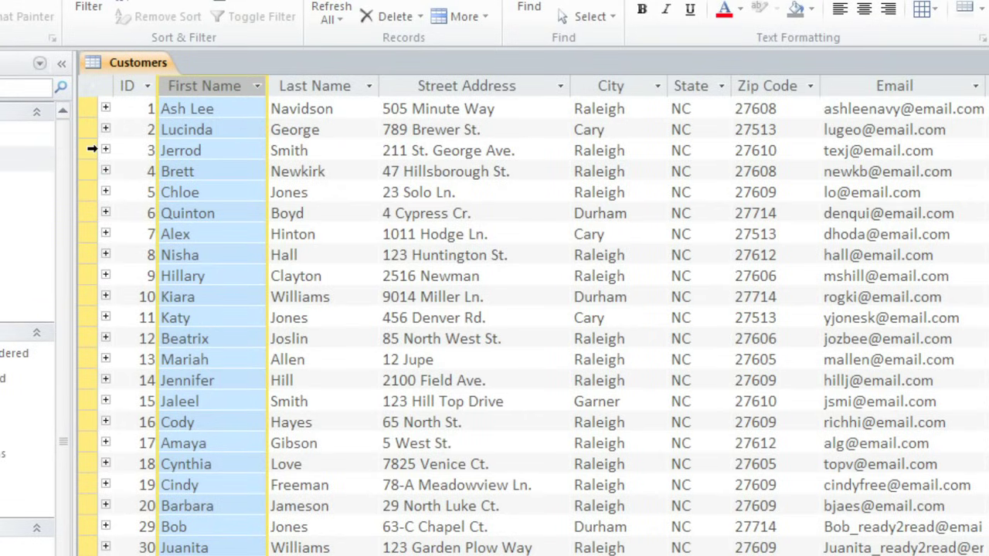
pyautogui.click(91, 150)
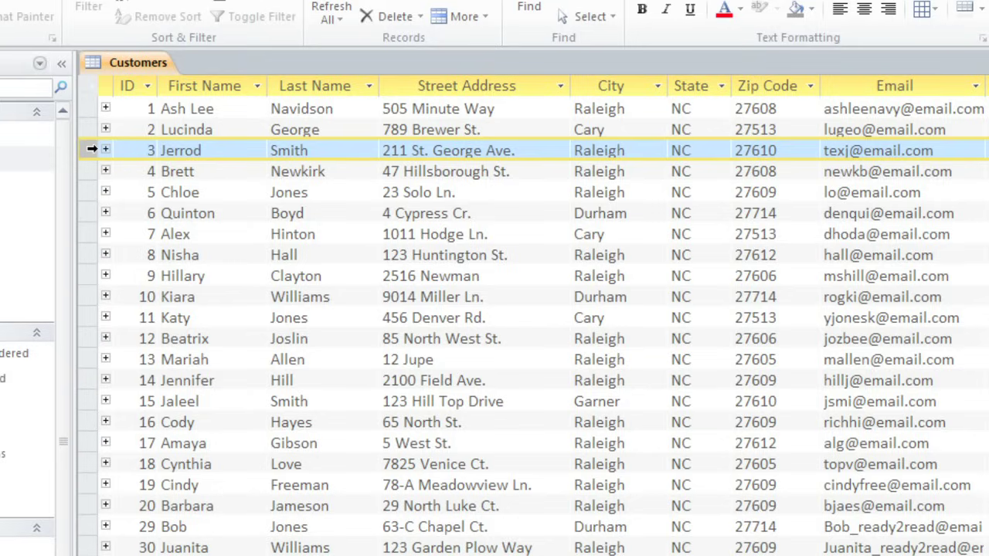
pyautogui.press('Tab')
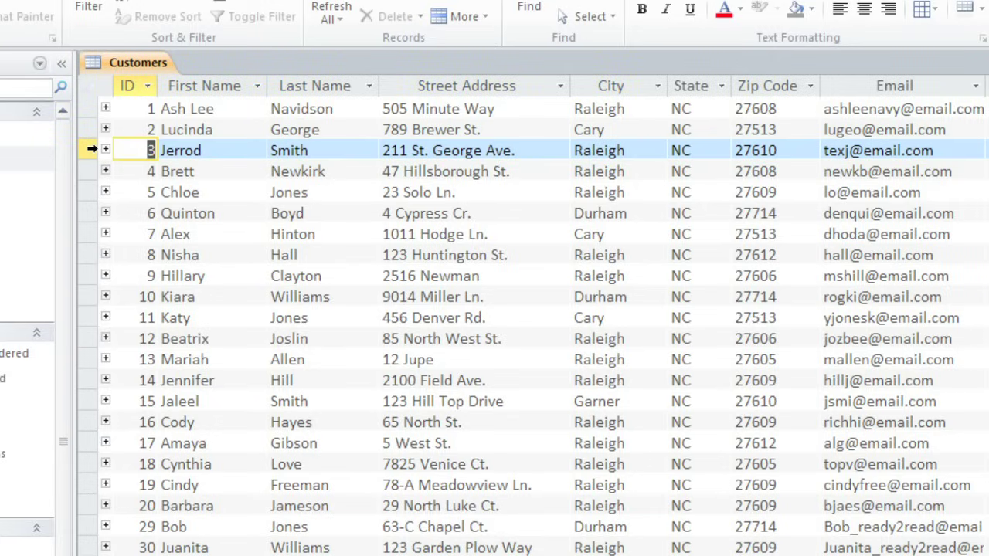
pyautogui.press('Tab')
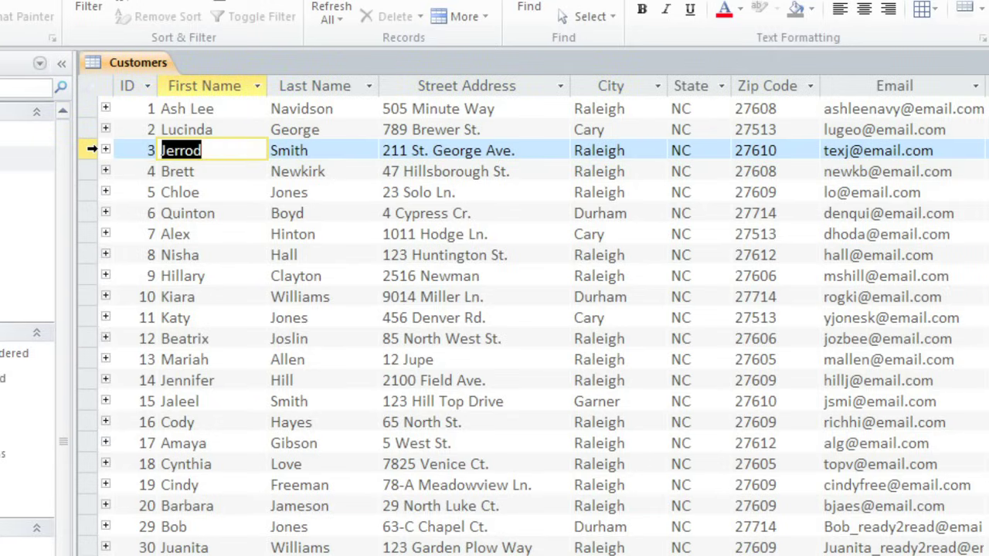
pyautogui.press('Tab')
pyautogui.press('Tab')
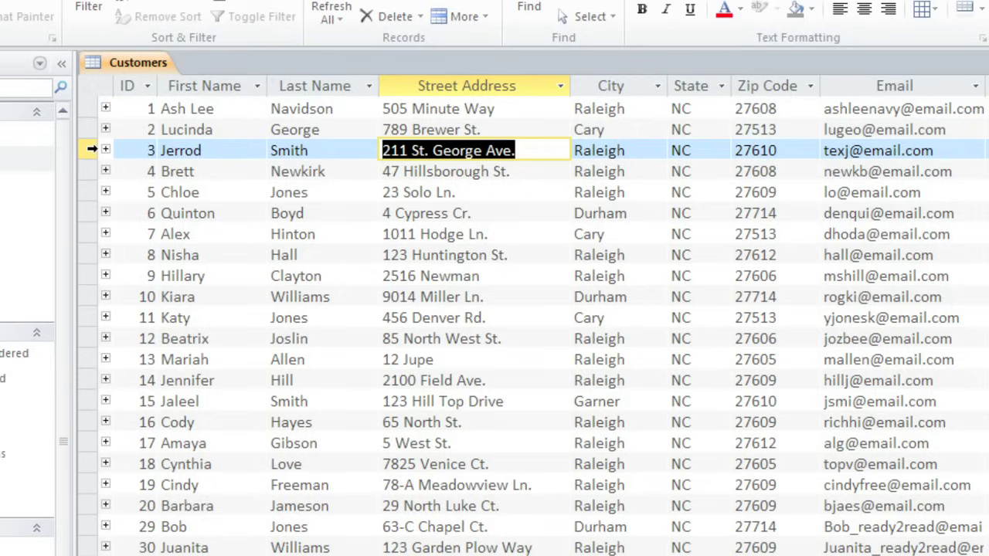
pyautogui.click(204, 86)
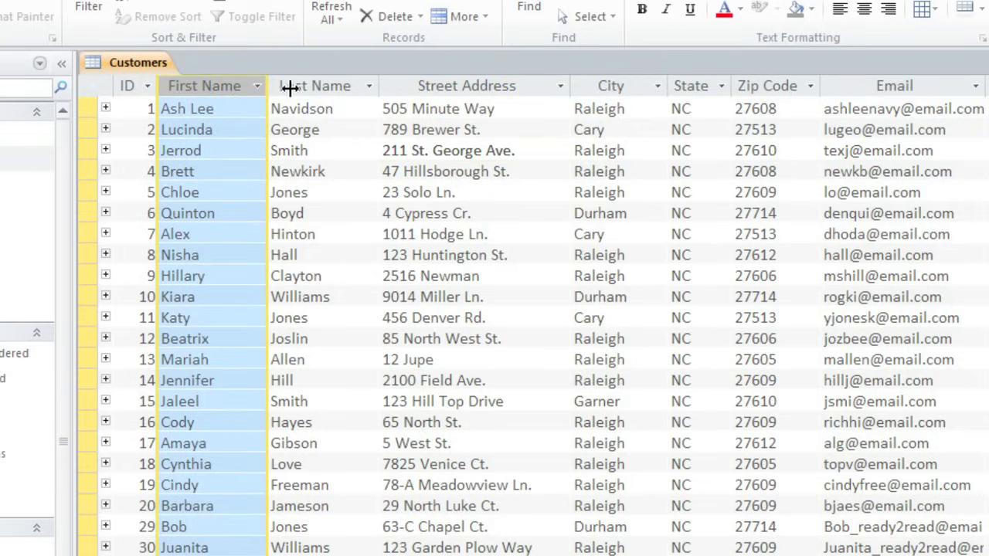
pyautogui.click(403, 85)
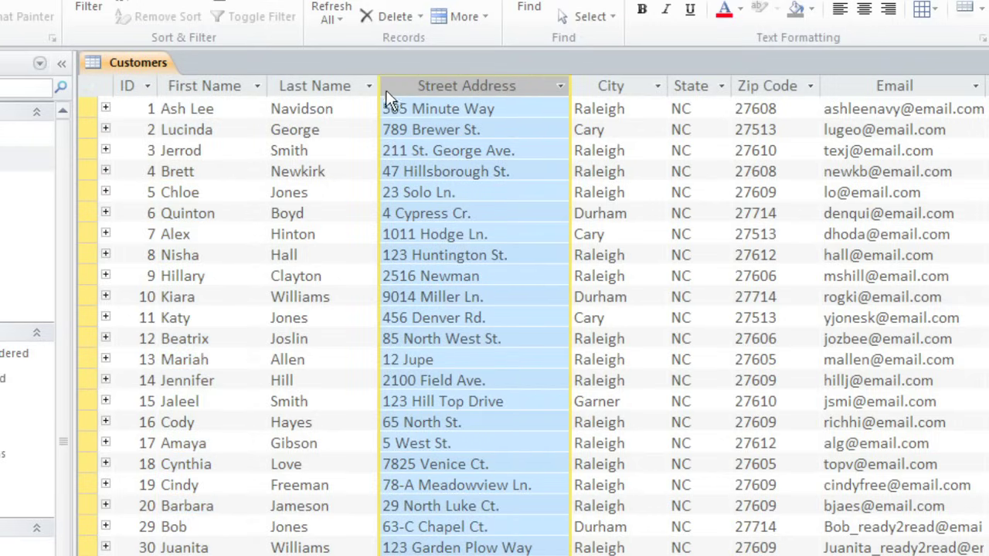
pyautogui.click(86, 149)
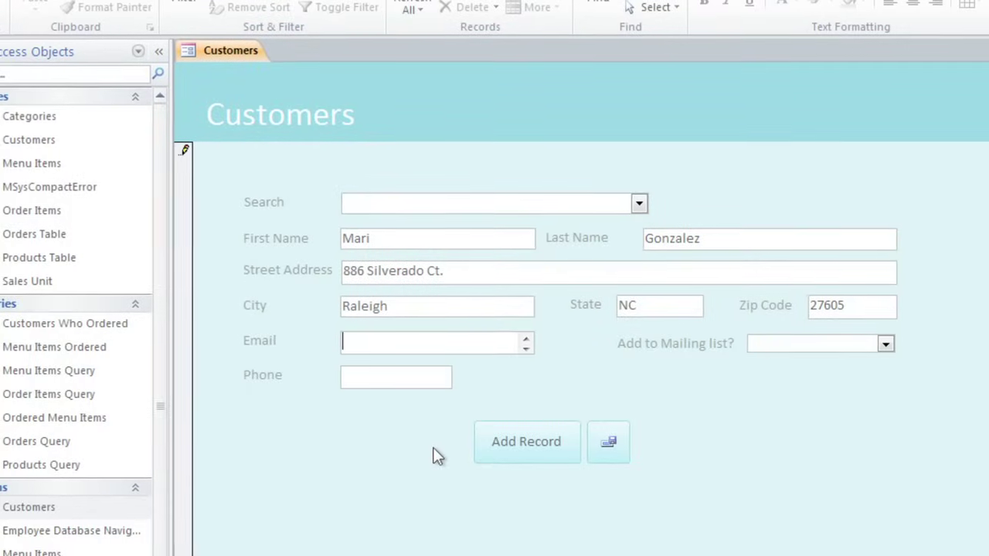
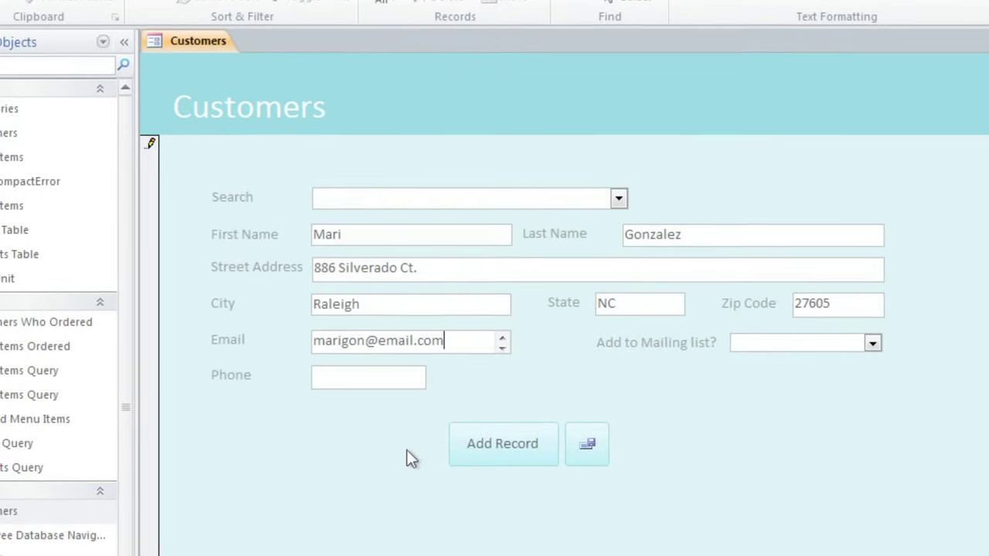
pyautogui.press('Tab')
pyautogui.write('919-555-6700')
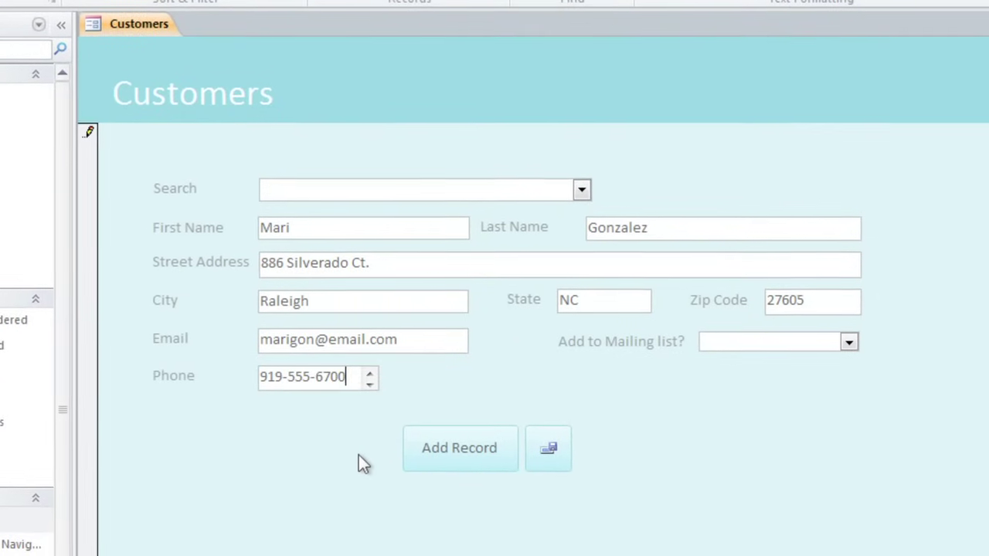
pyautogui.click(402, 458)
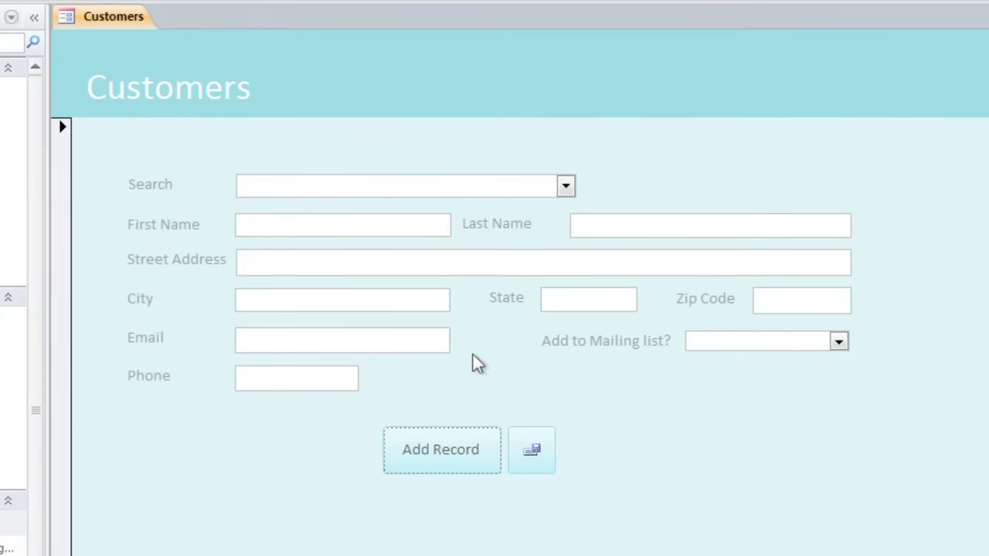
pyautogui.click(565, 189)
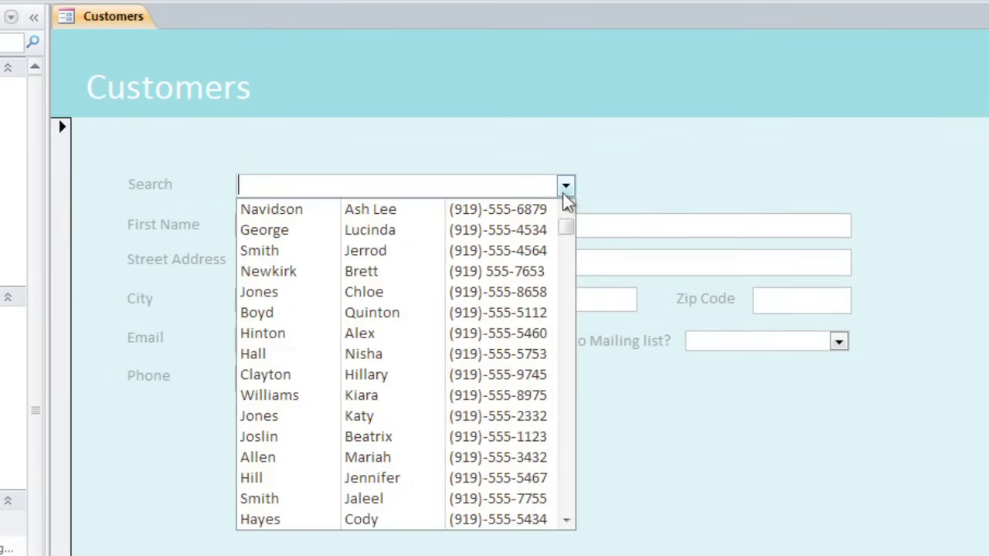
pyautogui.click(495, 291)
pyautogui.moveTo(389, 268); pyautogui.dragTo(186, 267)
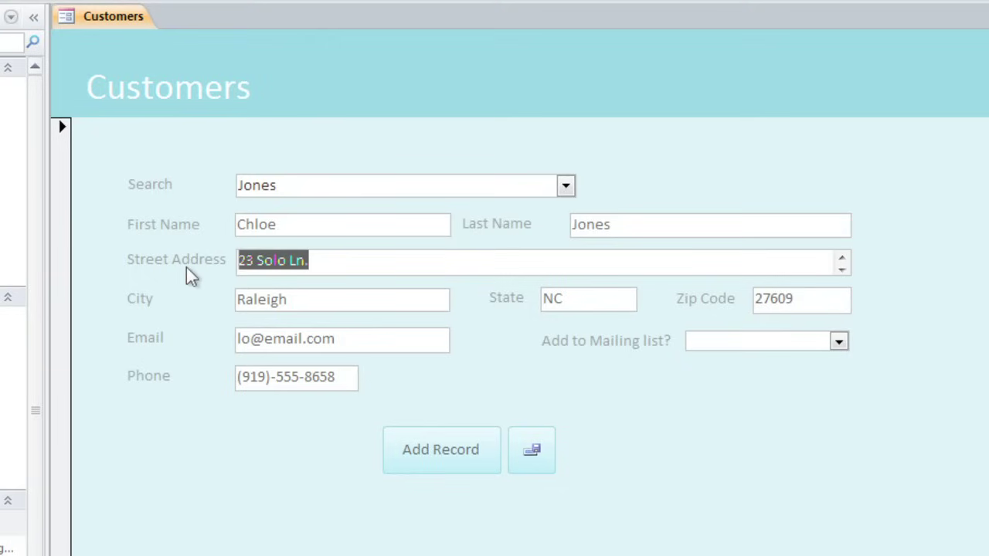
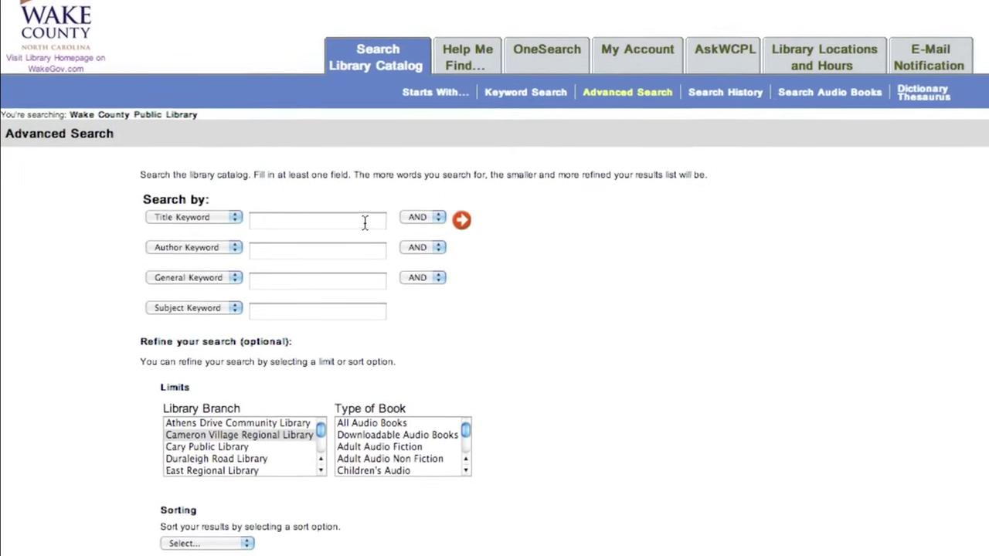
# Run an Advanced Search for title 'lord of the rings' and author 'tolkien'
pyautogui.click(348, 225)
pyautogui.write('lord of th')
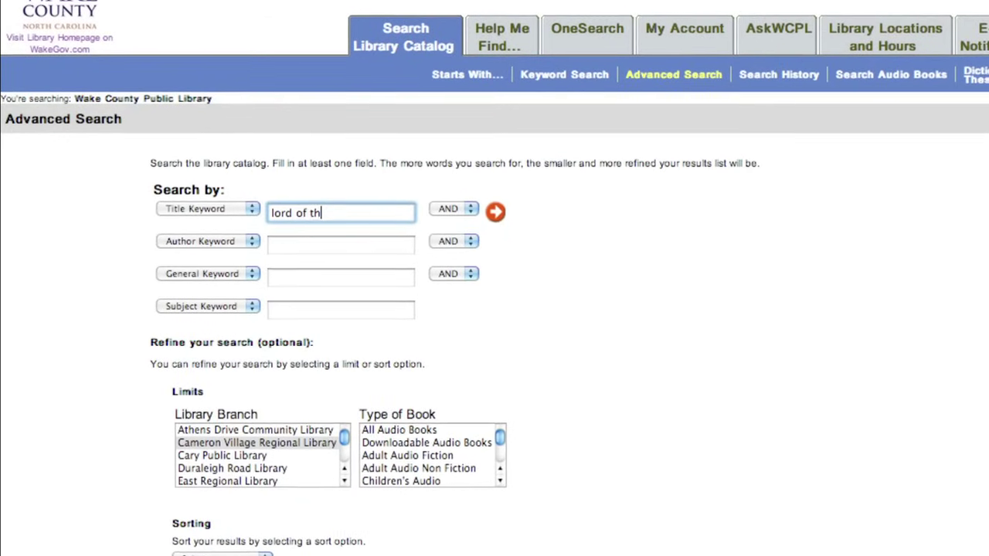
pyautogui.write('e rings')
pyautogui.click(396, 244)
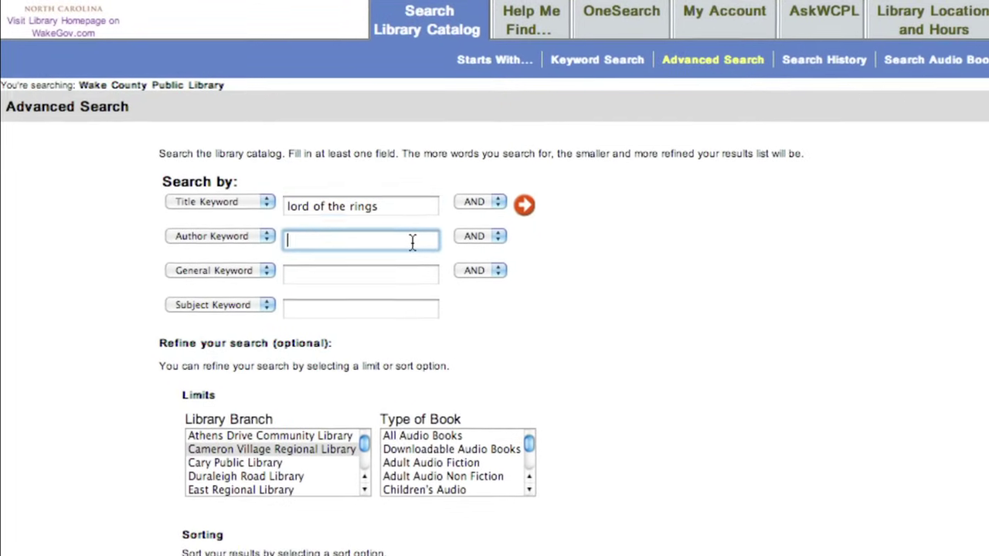
pyautogui.write('tolkien')
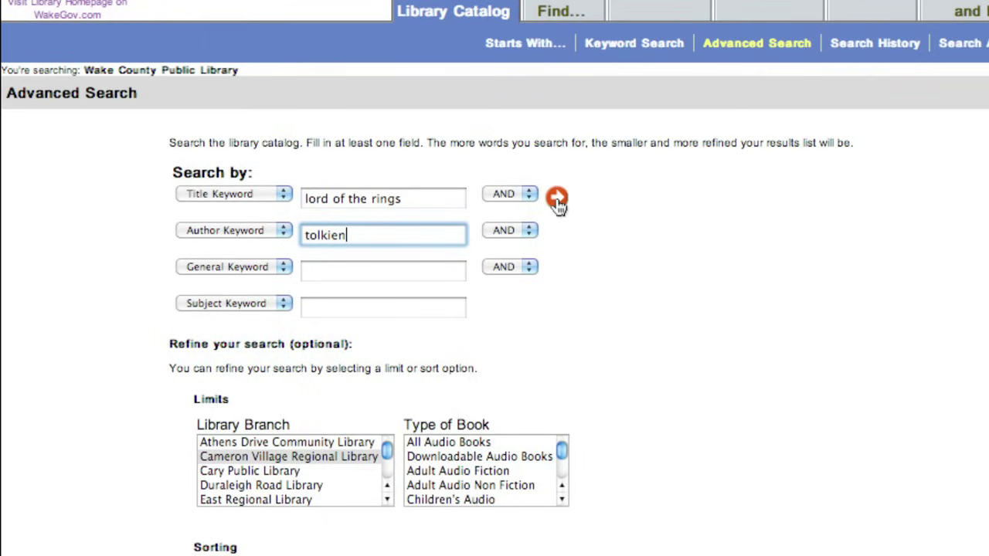
pyautogui.click(556, 198)
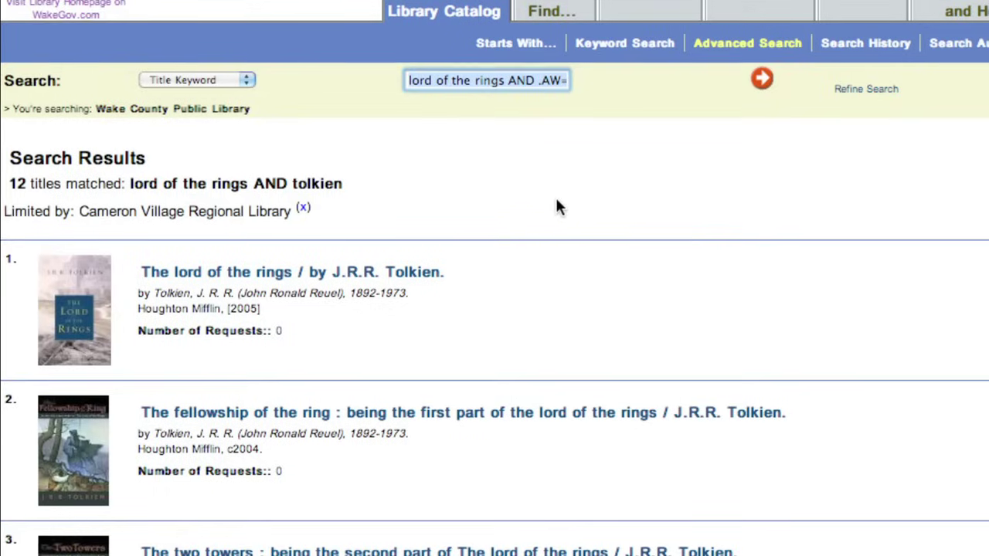